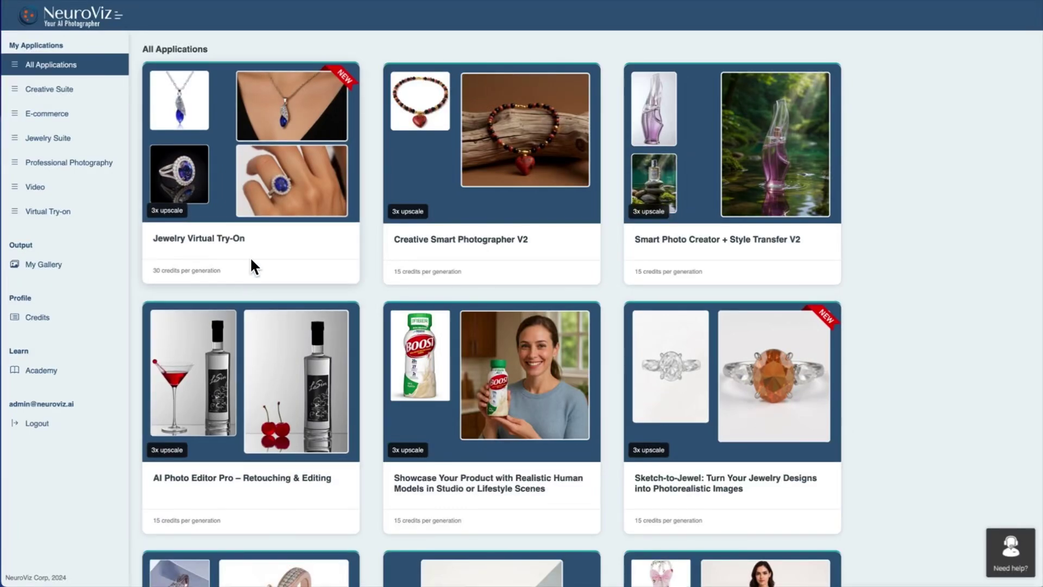
Step: Open the Jewelry Virtual Try-On card from the All Applications page
left_click_drag(255, 238, 143, 236)
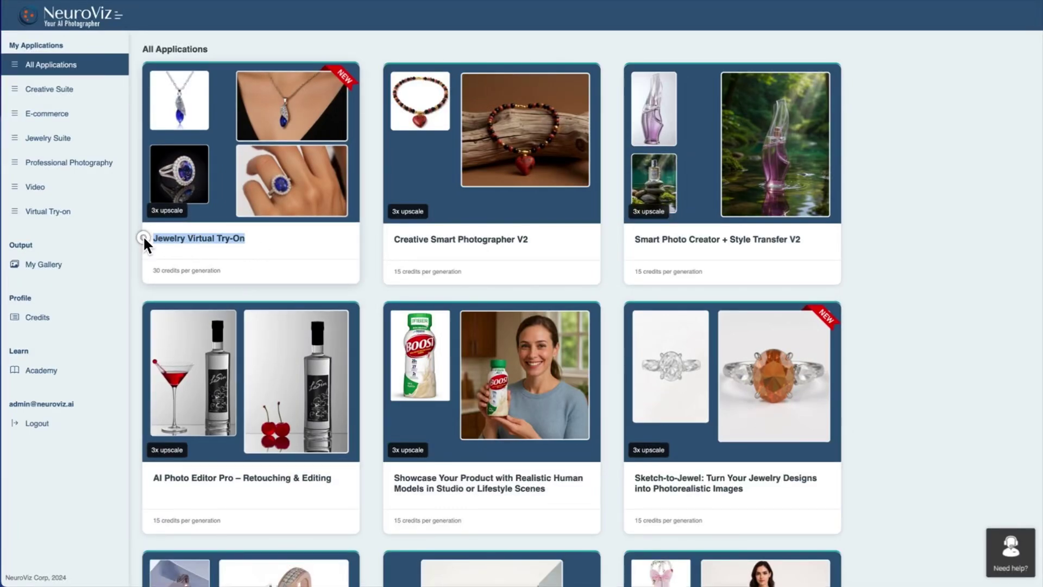
left_click(143, 236)
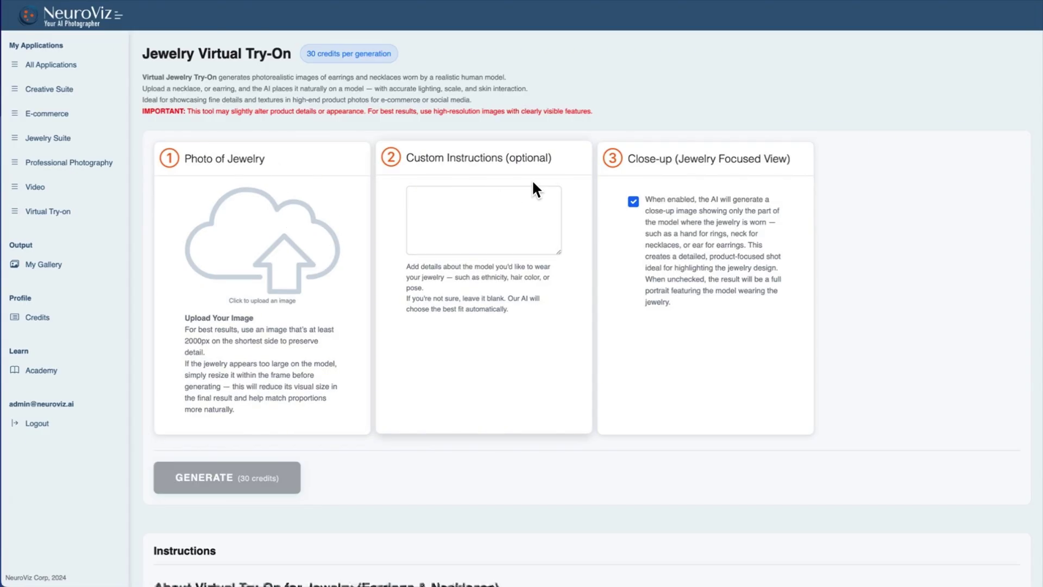
Step: Review the custom instructions and close-up steps, then uncheck Close-up (Jewelry Focused View)
left_click_drag(560, 158, 410, 155)
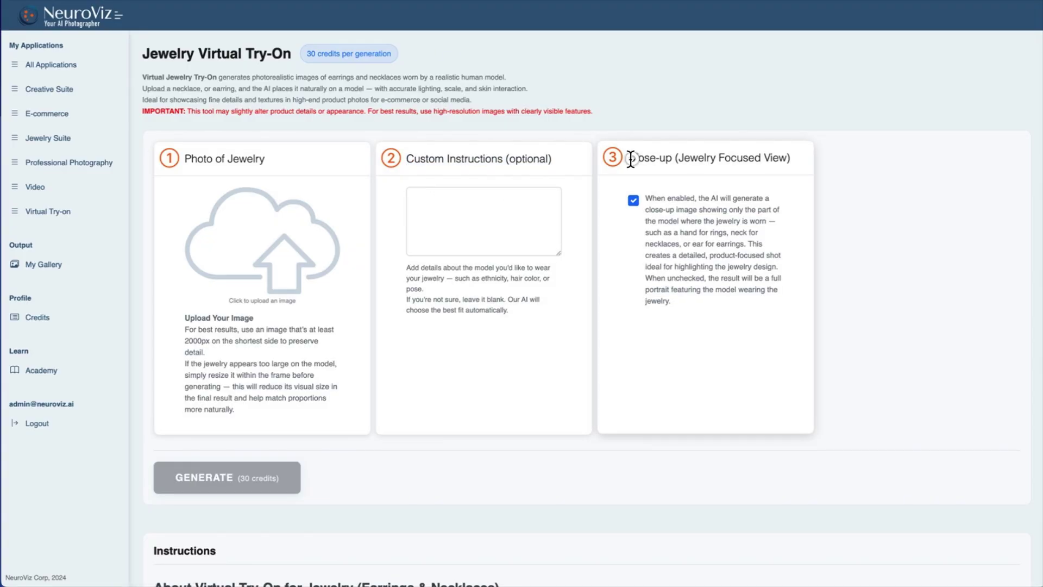
left_click_drag(629, 158, 800, 161)
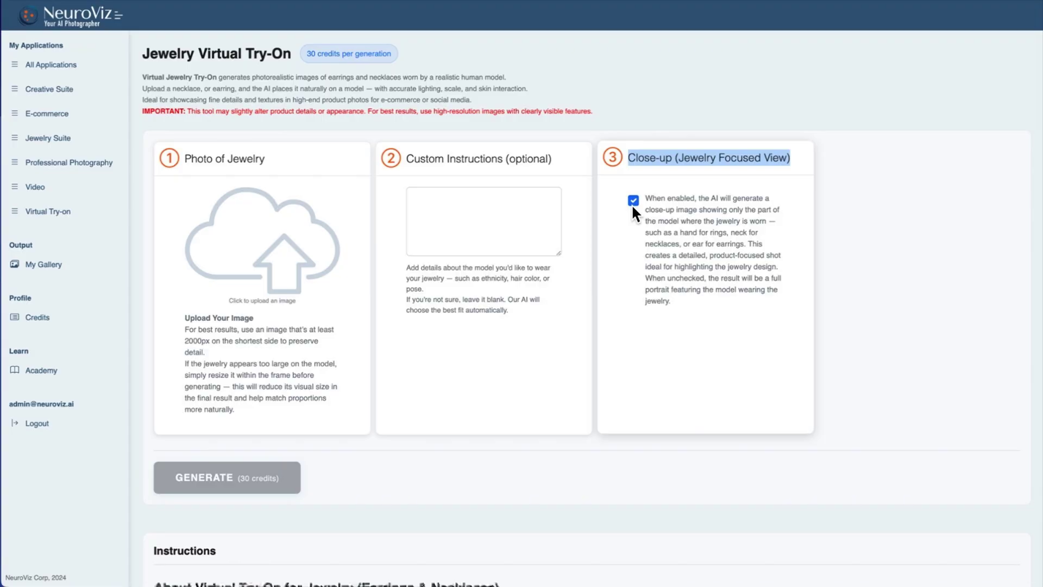
left_click(634, 200)
Step: Load the beaded necklace as the jewelry photo, shrunk and shifted slightly up-left
left_click(261, 261)
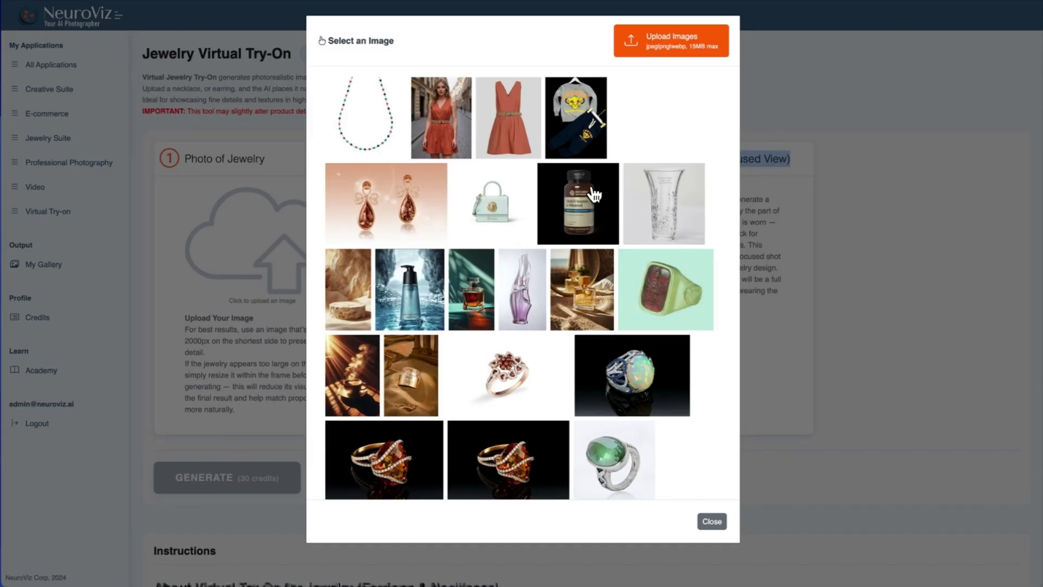
left_click(367, 118)
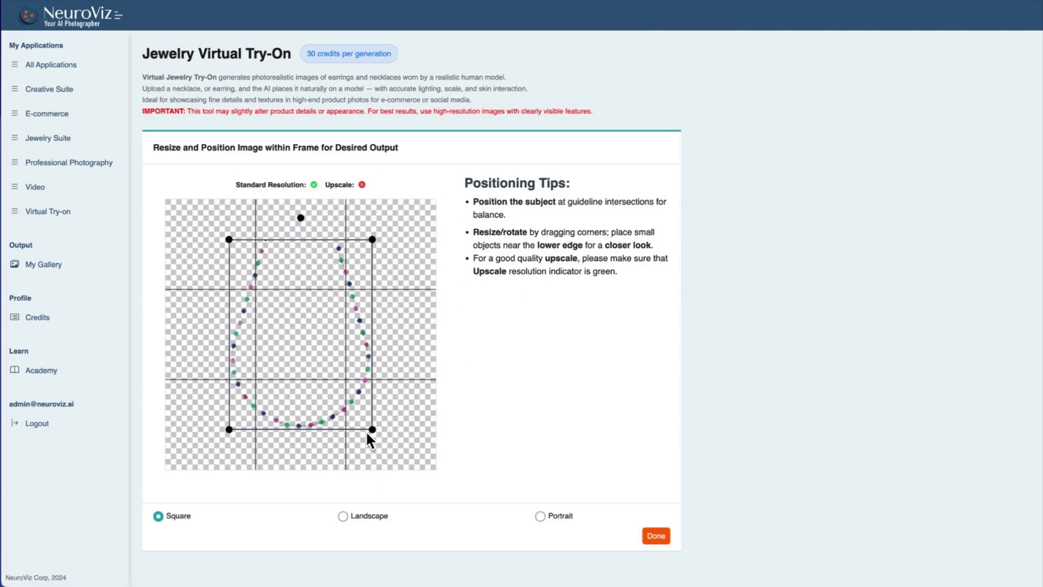
mouse_move(373, 430)
left_mouse_down()
mouse_move(351, 402)
mouse_move(380, 437)
left_mouse_up()
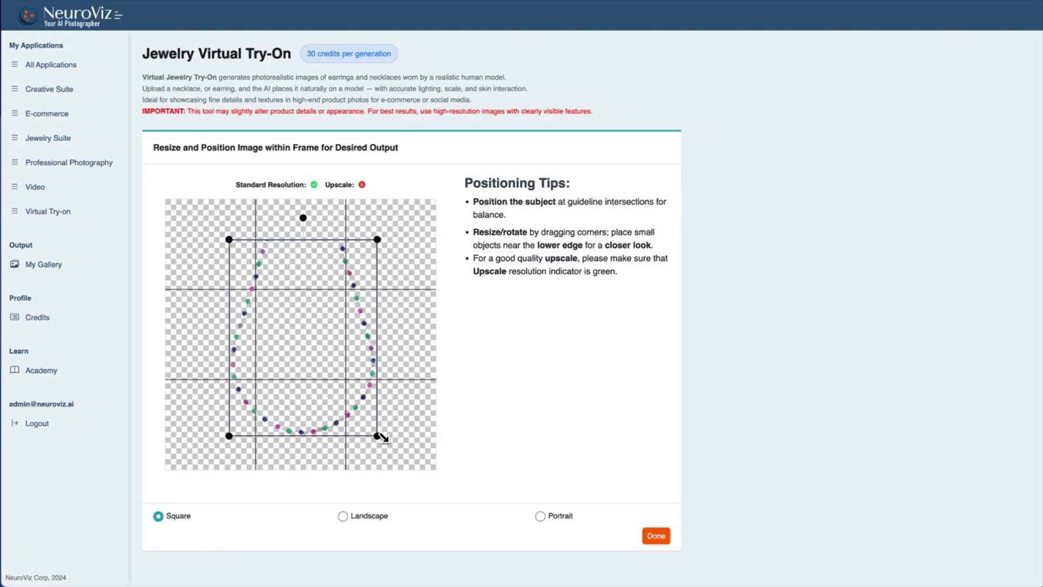
left_click_drag(376, 357, 367, 355)
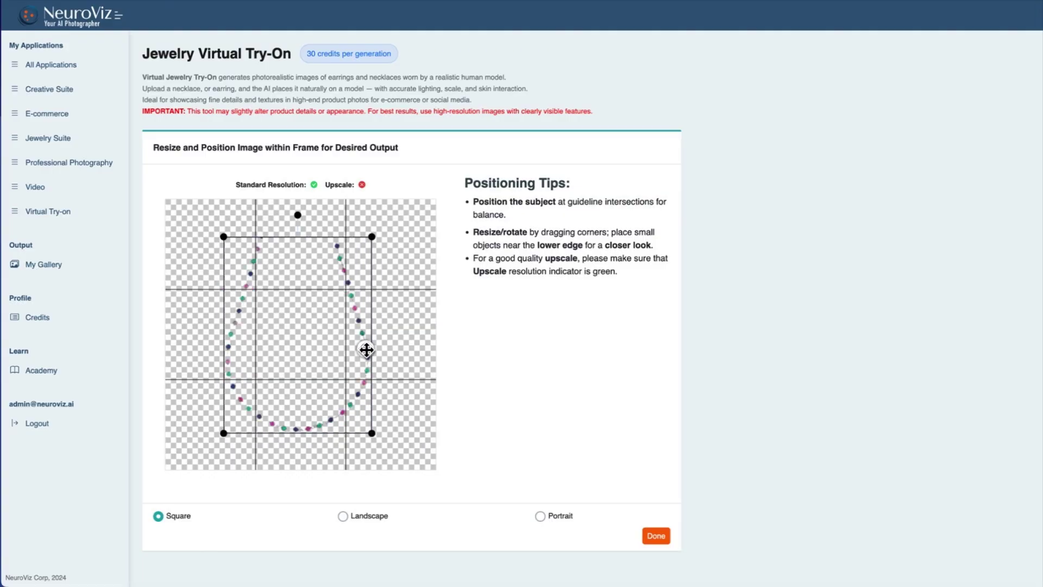
left_click(656, 536)
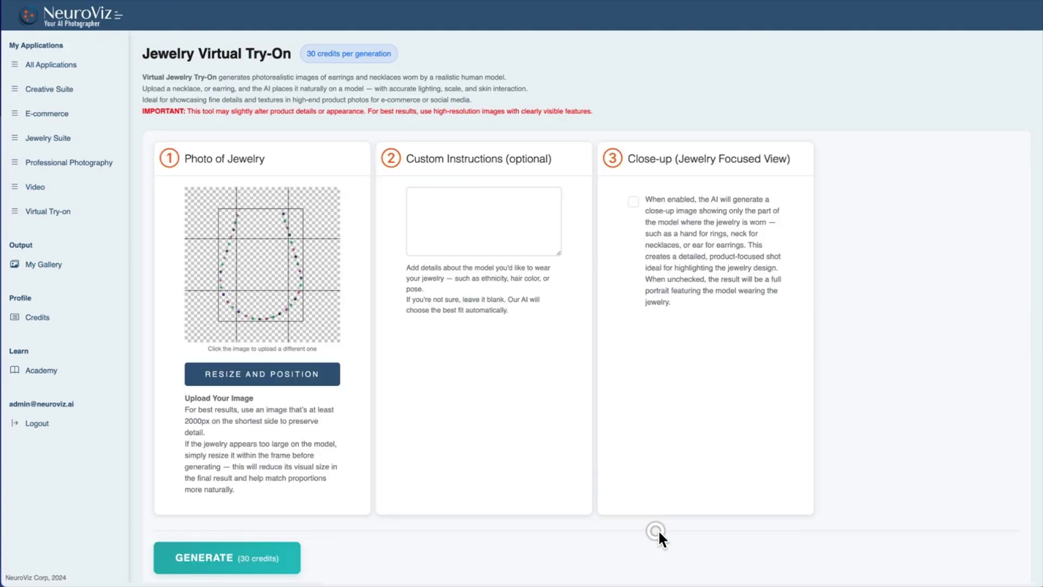
Step: Describe the model as 'blonde with blue eyes and red lips' and generate the try-on
left_click(479, 206)
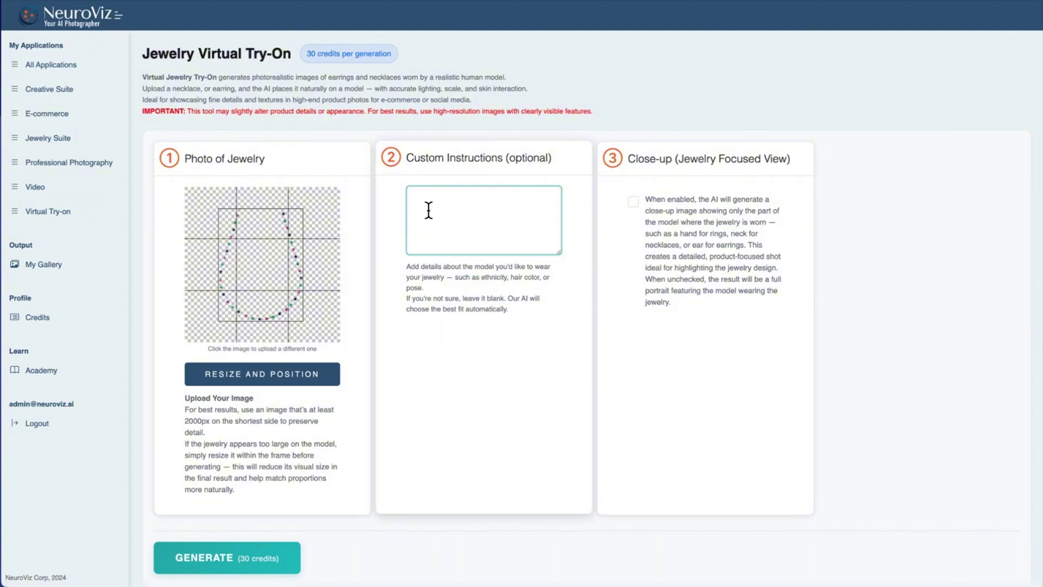
type("blonde with blue eyes and red lips")
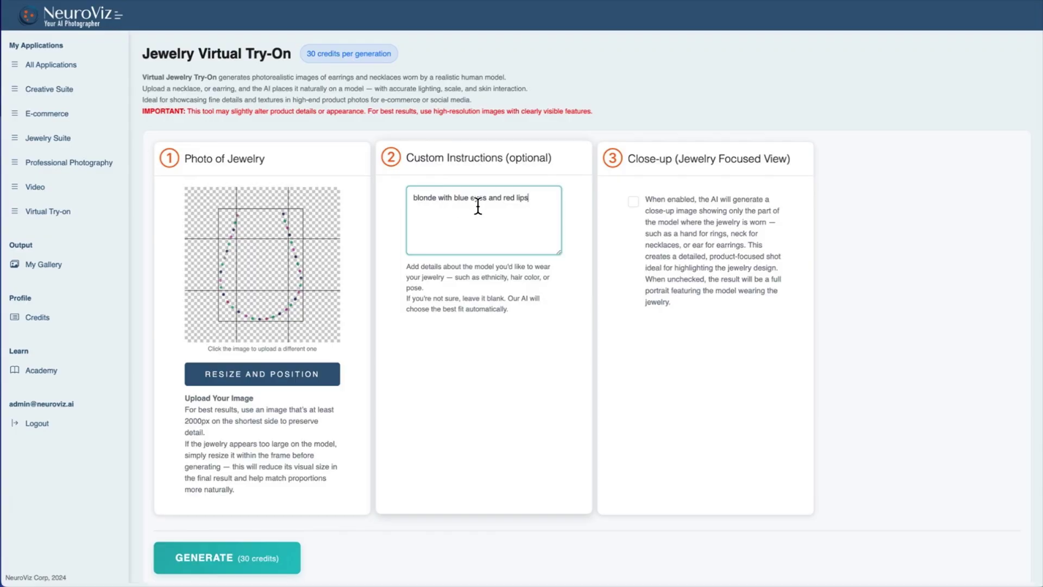
left_click(266, 558)
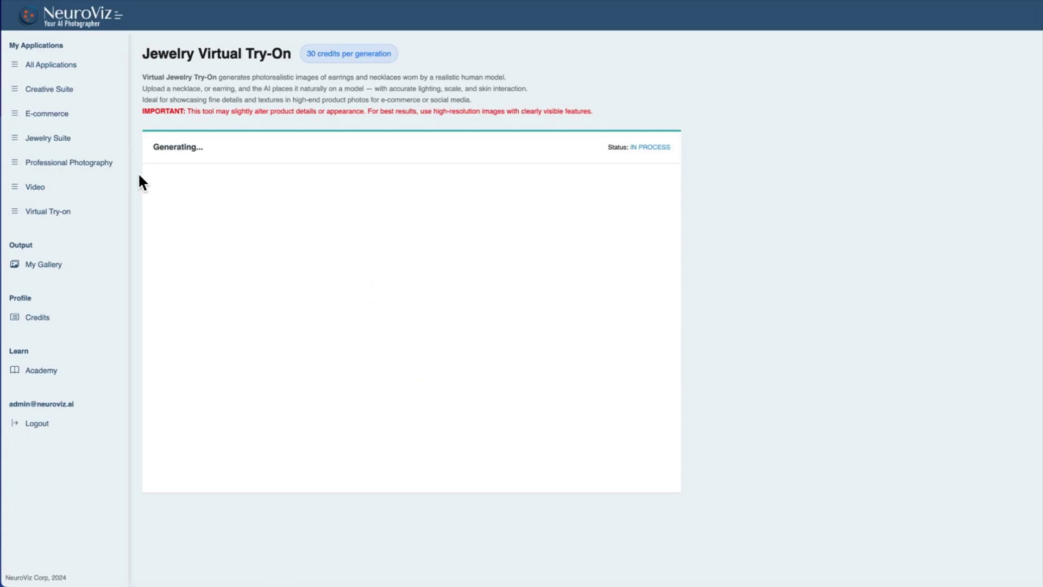
Step: Wait for the blonde model's necklace portrait, then go back to the setup form
left_click_drag(145, 54, 251, 53)
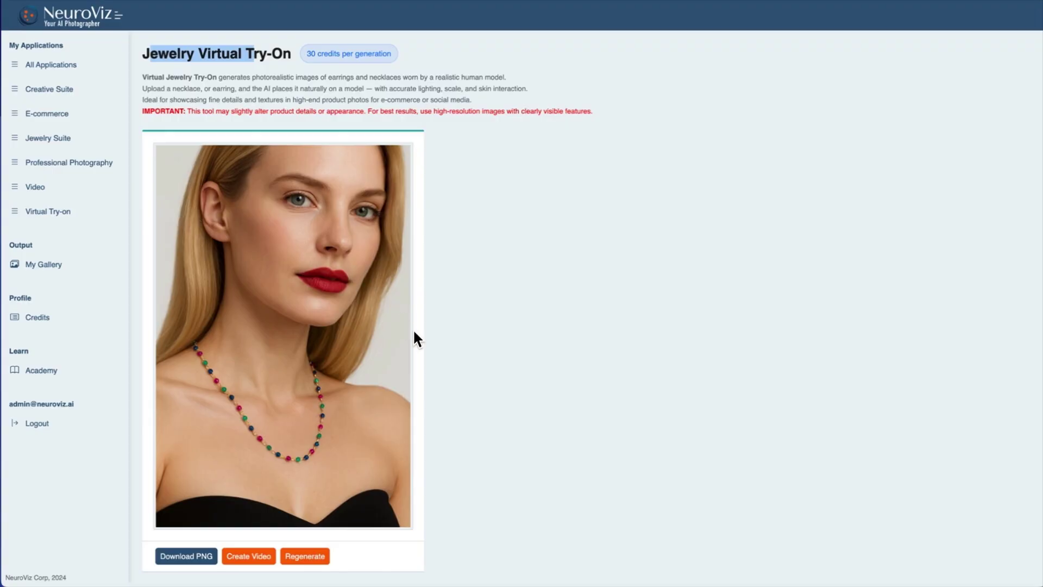
left_click(305, 557)
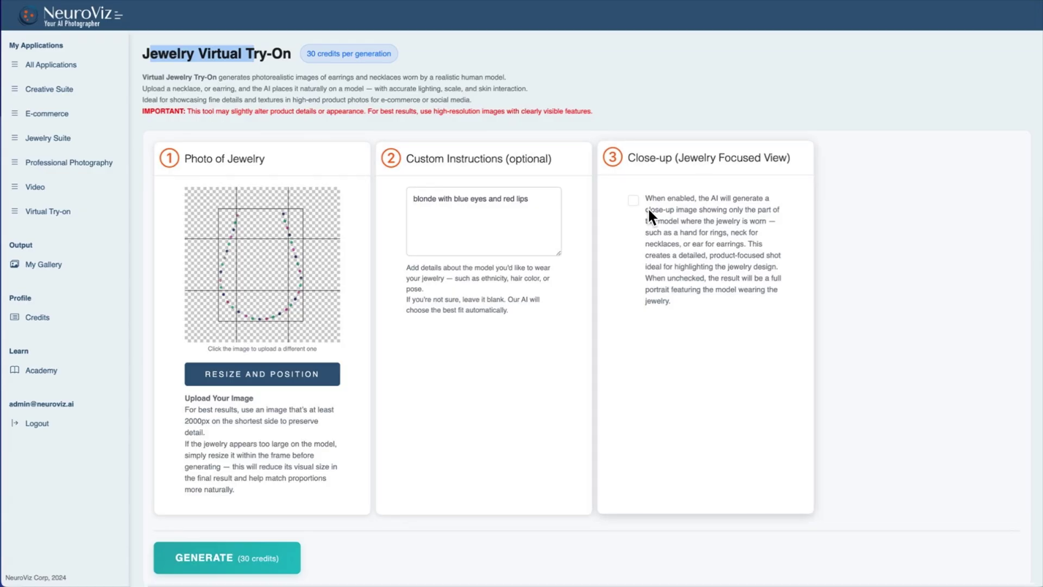
Step: Turn Close-up on, clear the model instructions, and generate a close-up necklace try-on
left_click(636, 200)
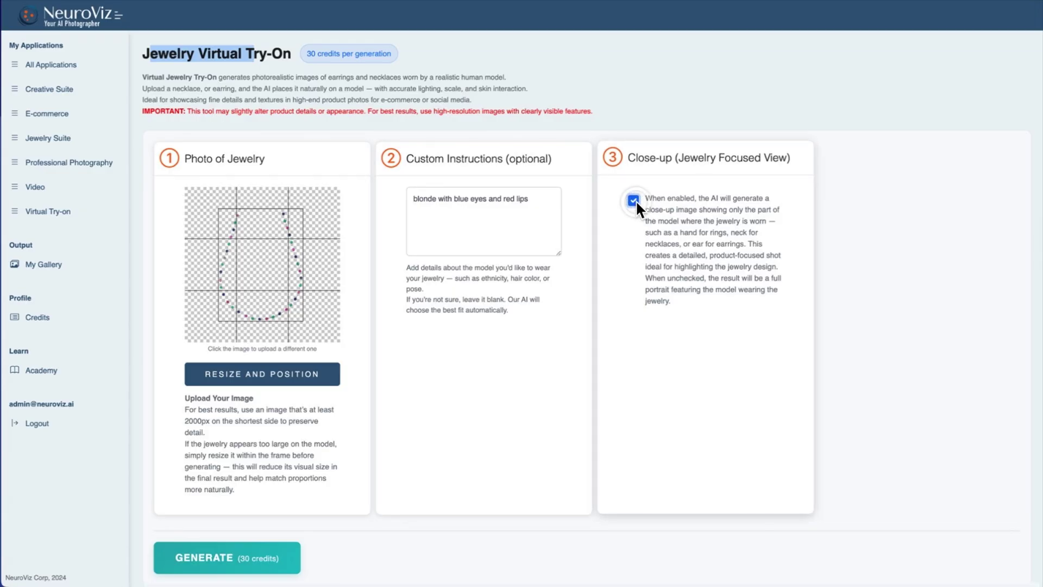
triple_click(534, 201)
key("BackSpace")
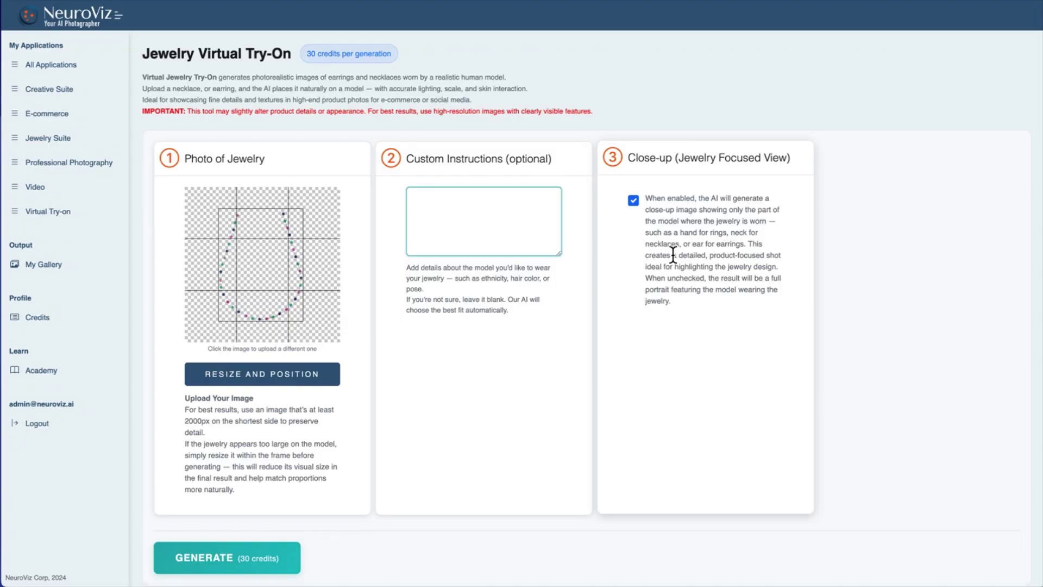
left_click(279, 560)
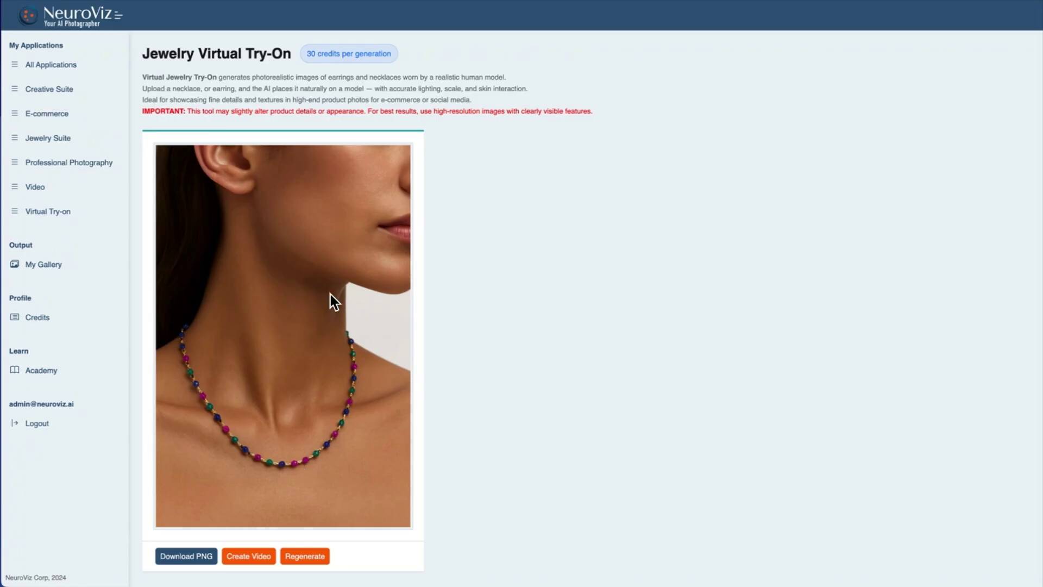
Step: Swap the jewelry photo to the teardrop earrings and generate a close-up earring try-on
left_click(306, 558)
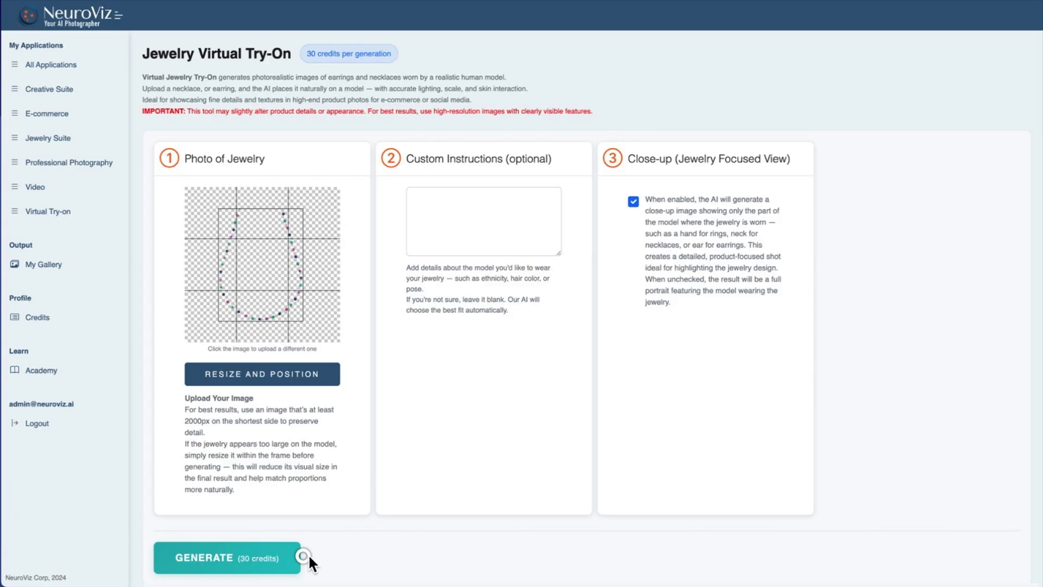
left_click(268, 251)
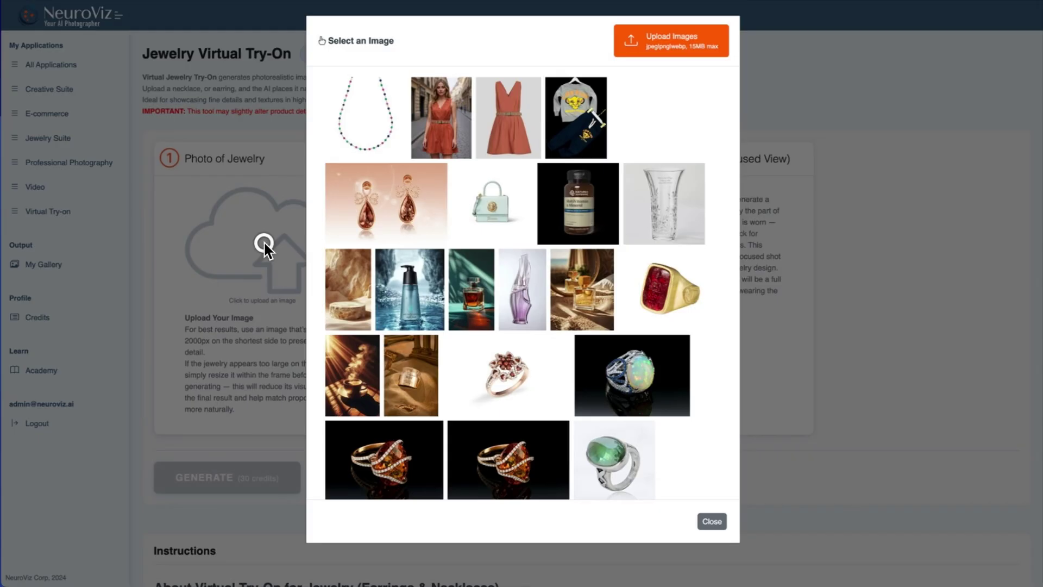
left_click(376, 200)
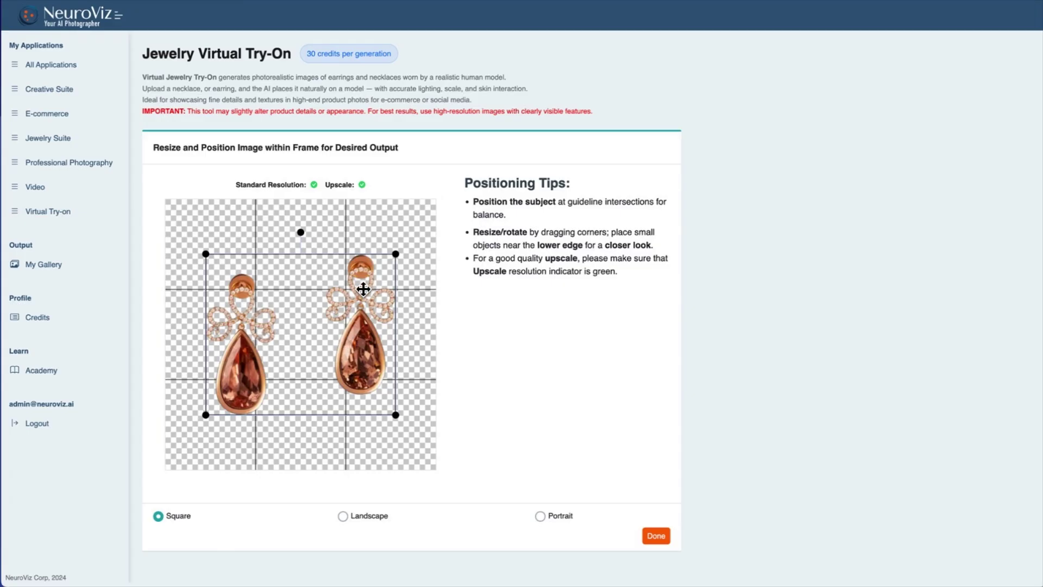
left_click(657, 536)
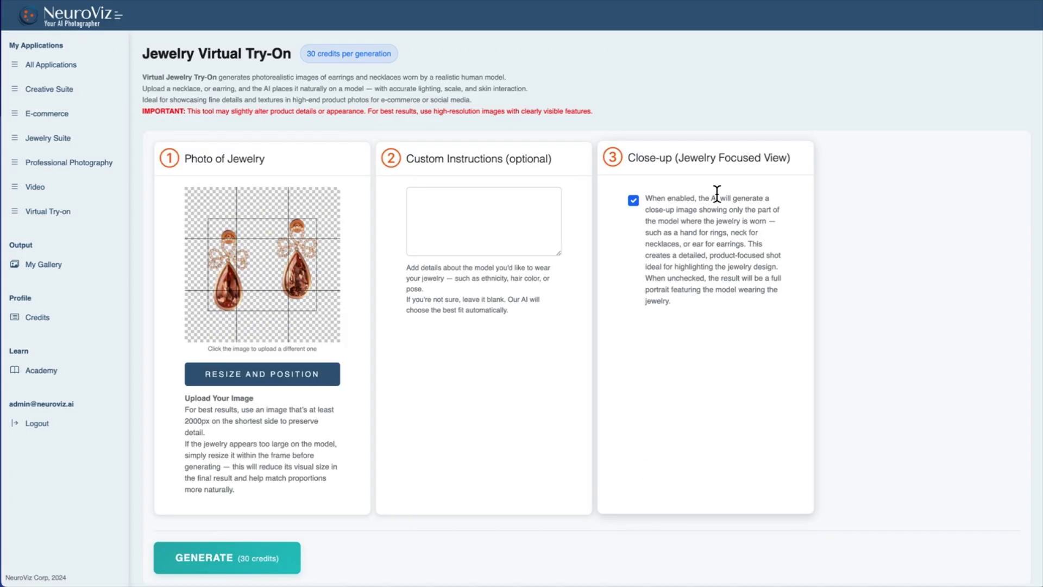
left_click(245, 558)
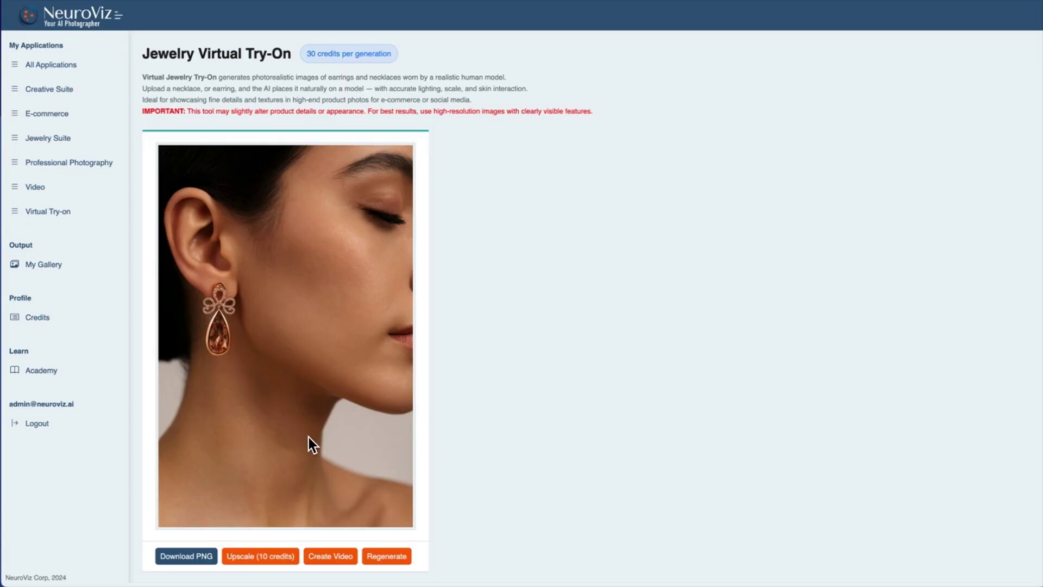
left_click(386, 556)
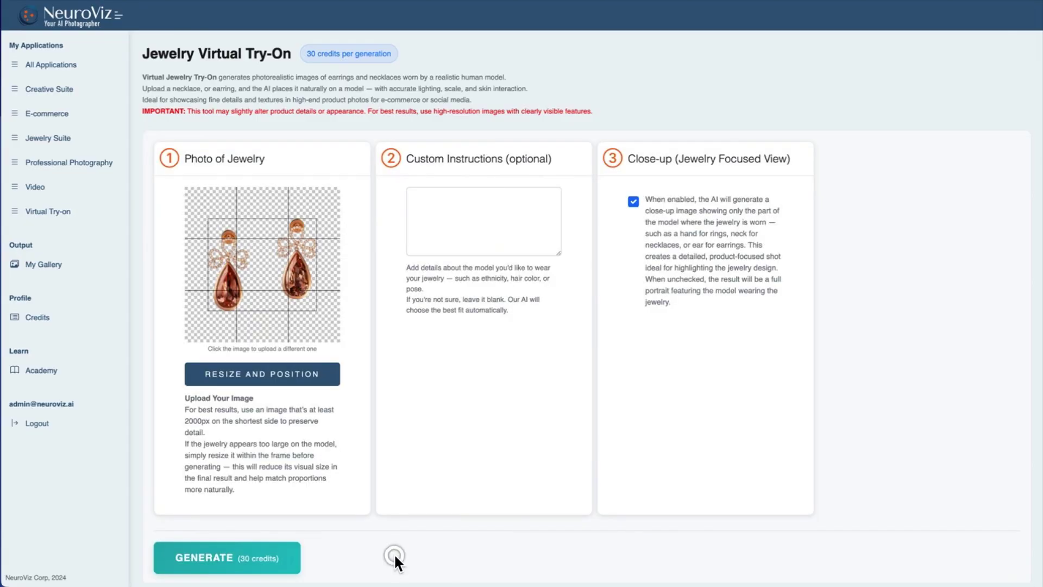
Step: Shrink the earrings, move them lower in the frame, and generate another earring try-on
left_click(261, 375)
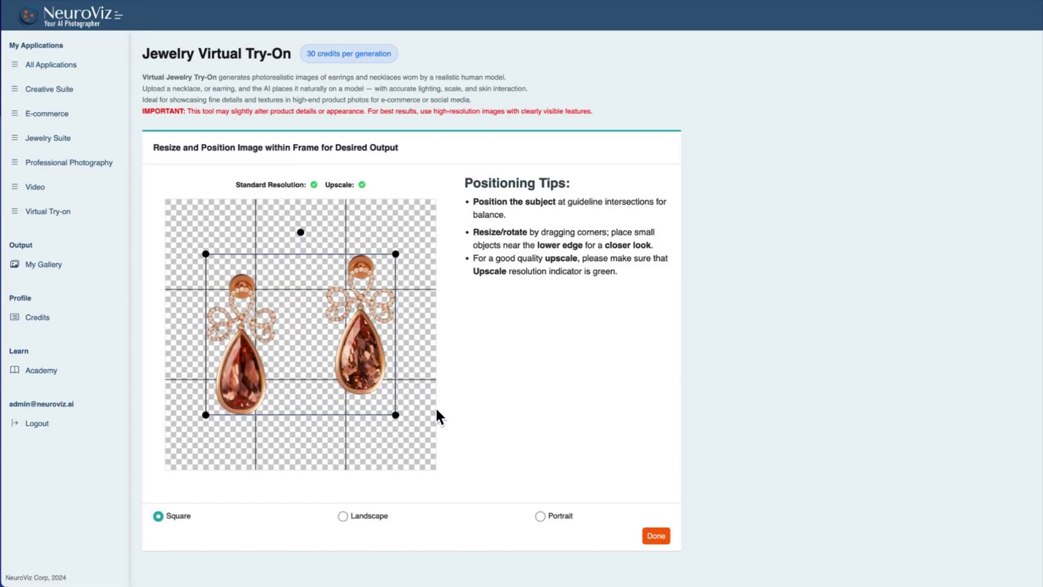
left_click_drag(397, 418, 354, 376)
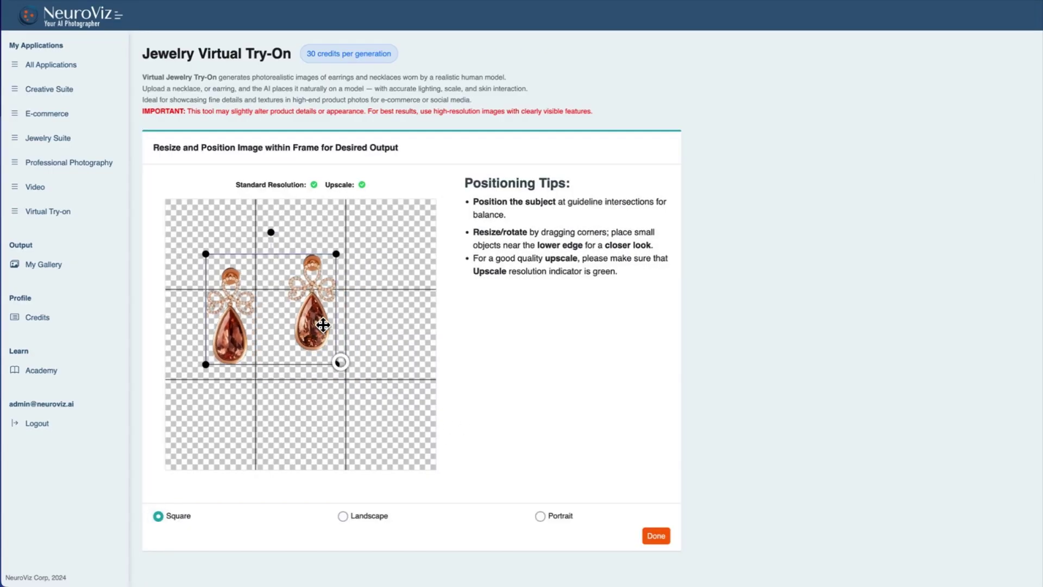
left_click_drag(319, 323, 348, 340)
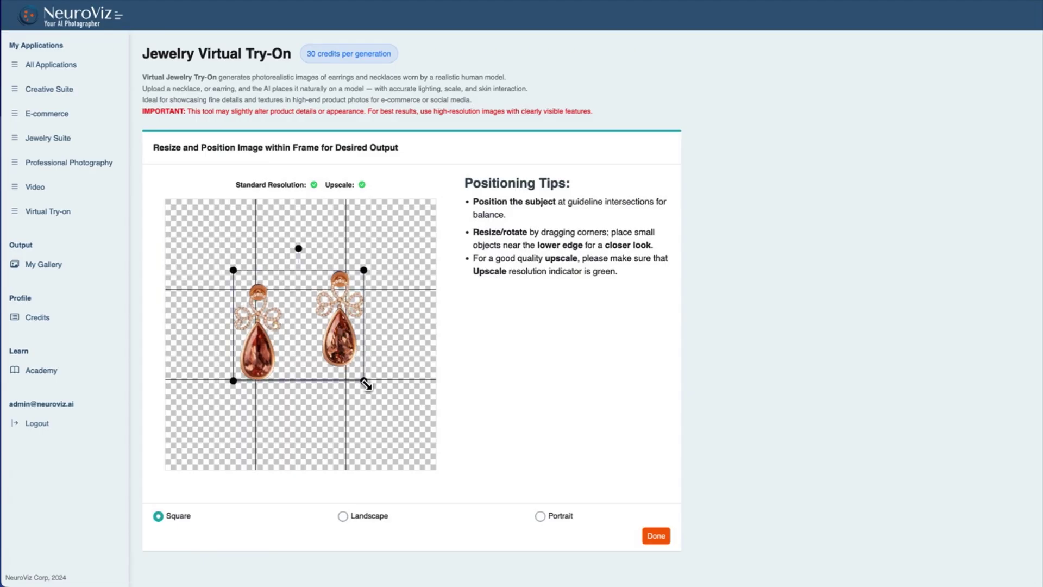
left_click_drag(337, 341, 336, 346)
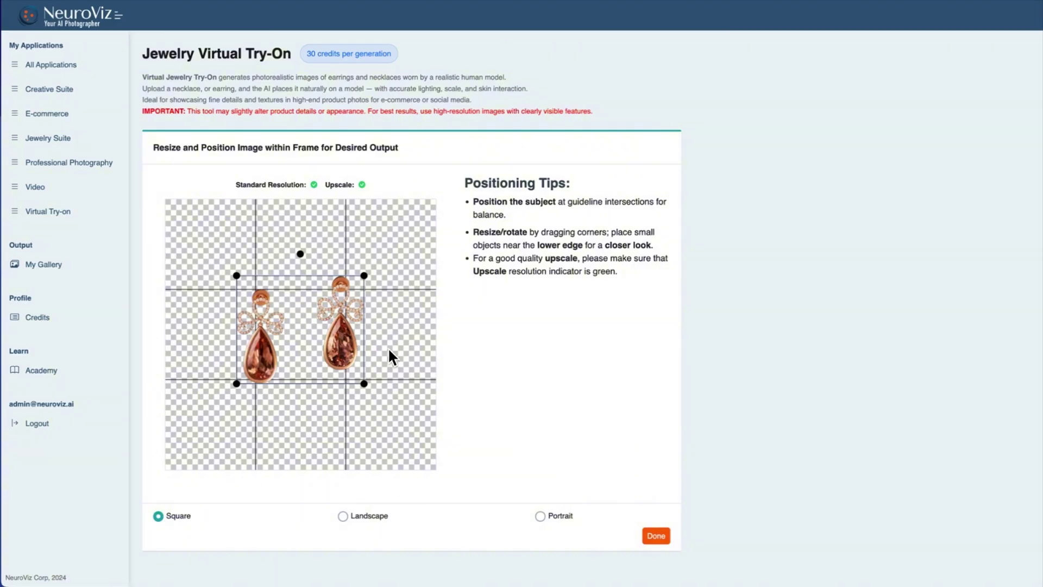
left_click(656, 536)
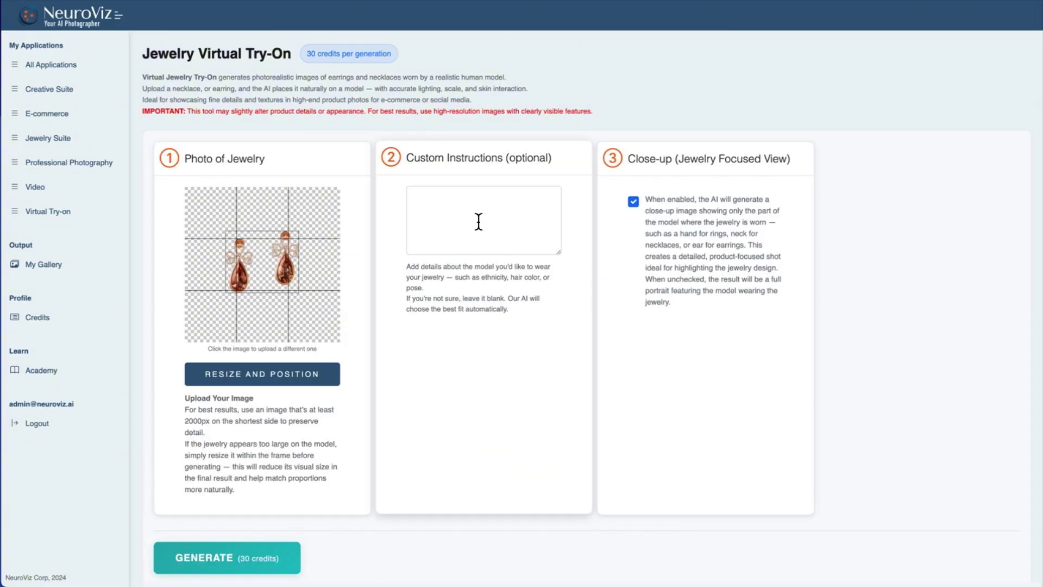
left_click(479, 222)
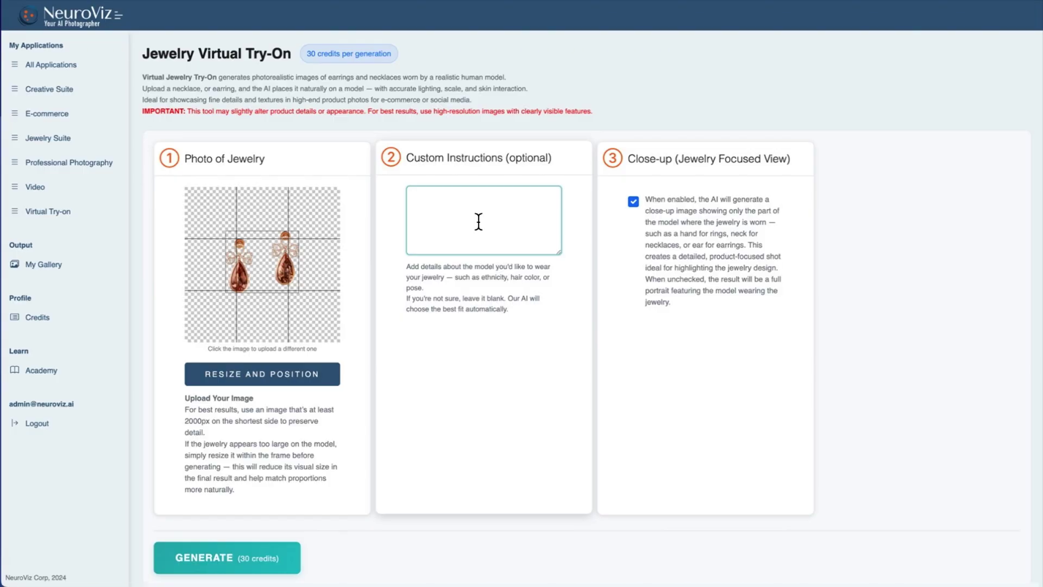
left_click(227, 558)
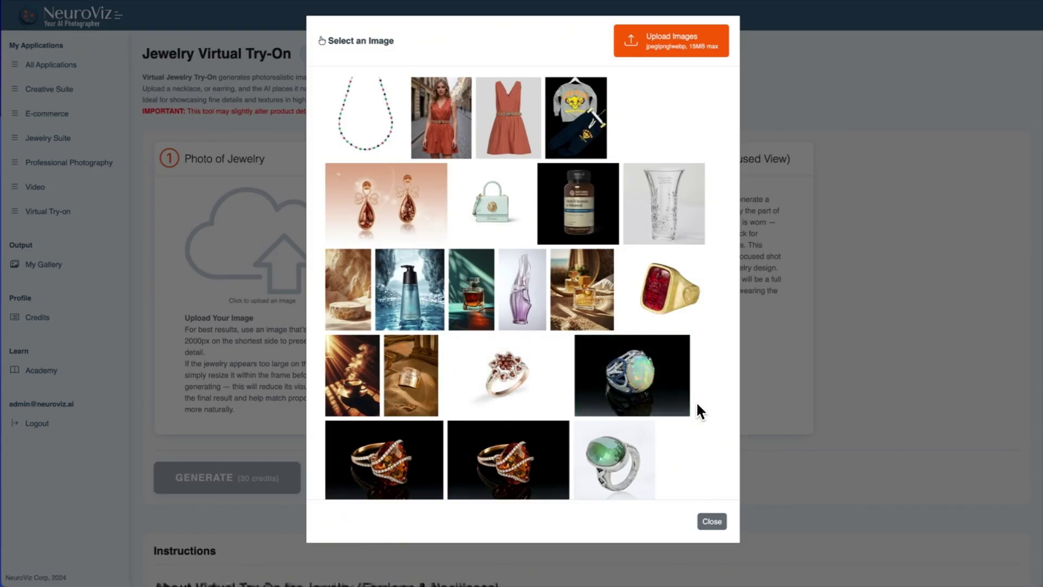
Step: Use the red ruby gold ring, shrunk and moved down-right, and generate a close-up
left_click(665, 284)
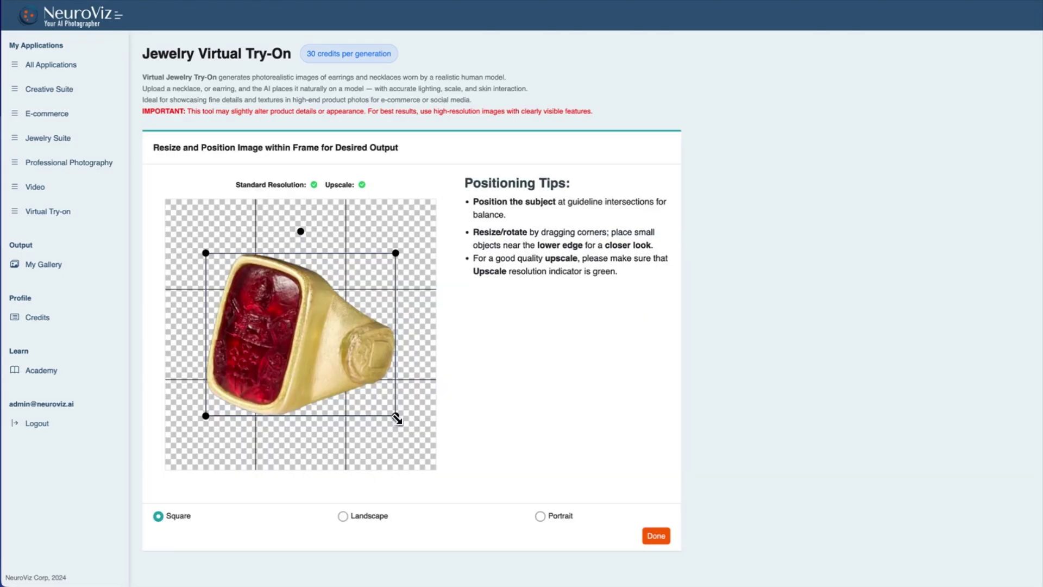
left_click_drag(402, 426, 352, 382)
left_click_drag(303, 354, 318, 367)
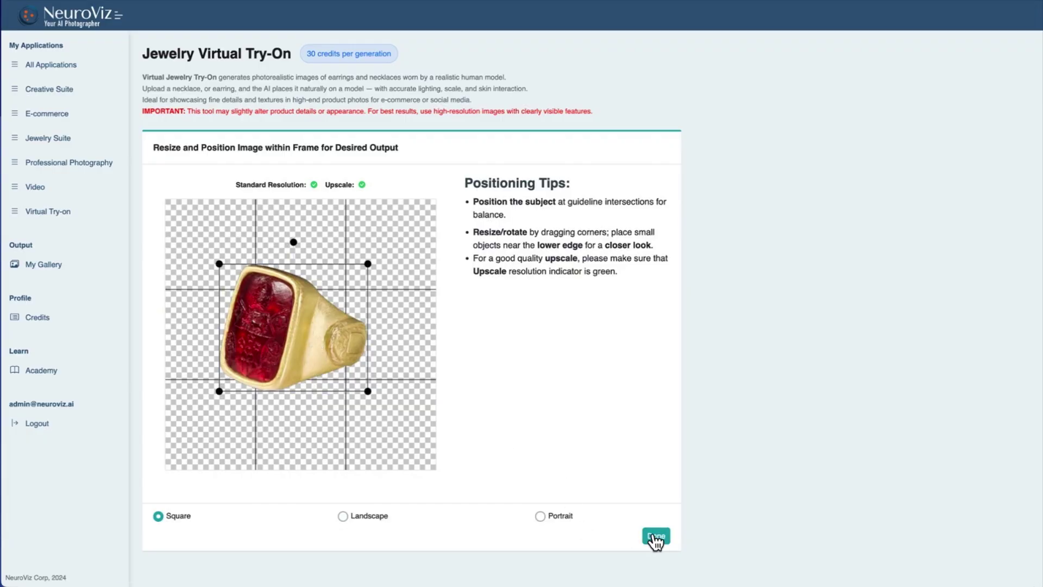
left_click(657, 538)
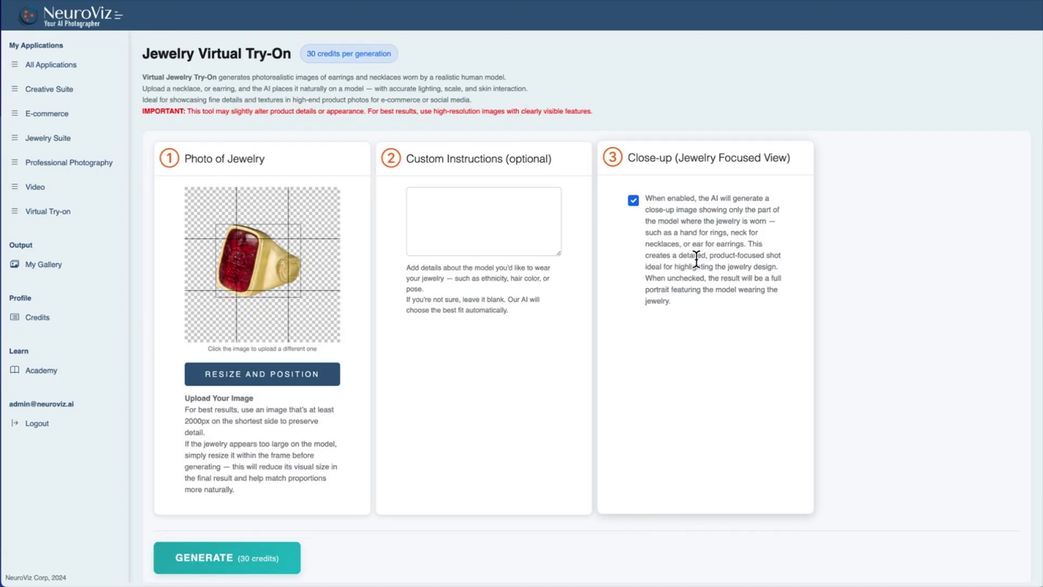
left_click_drag(634, 157, 769, 165)
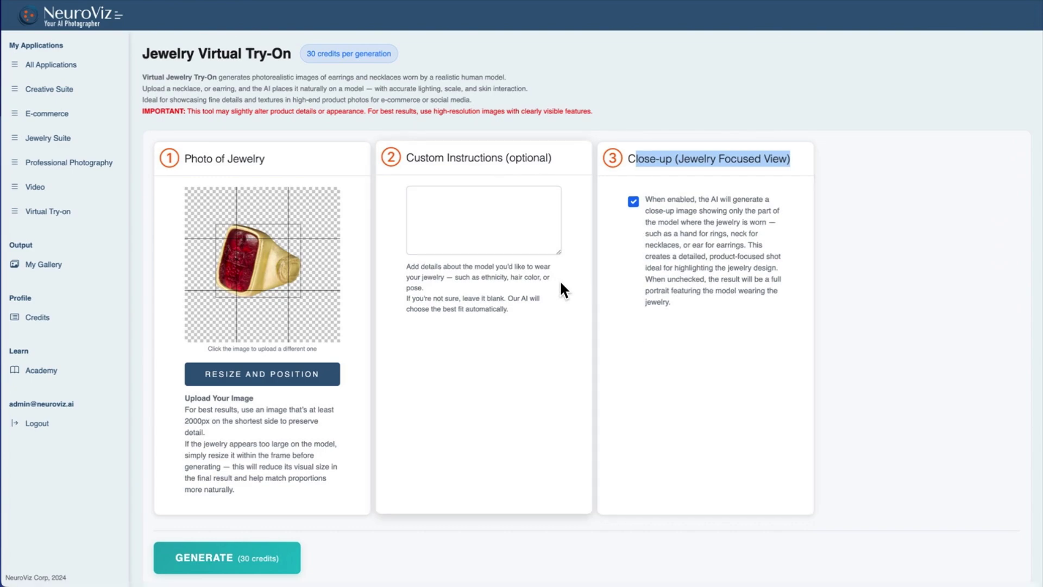
left_click(237, 555)
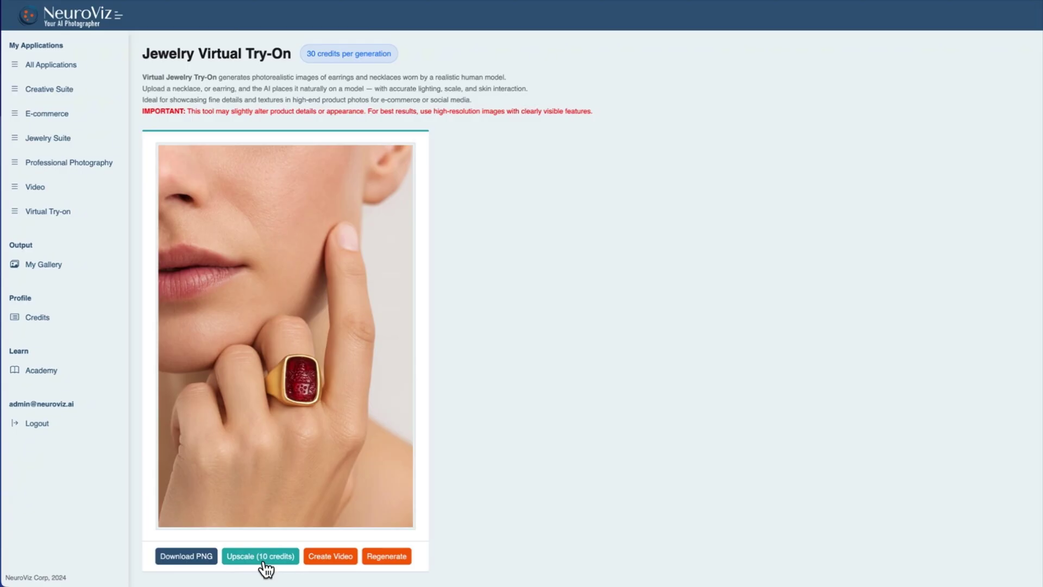
Step: Refill the form by recreating the earlier necklace portrait from My Gallery
left_click(387, 556)
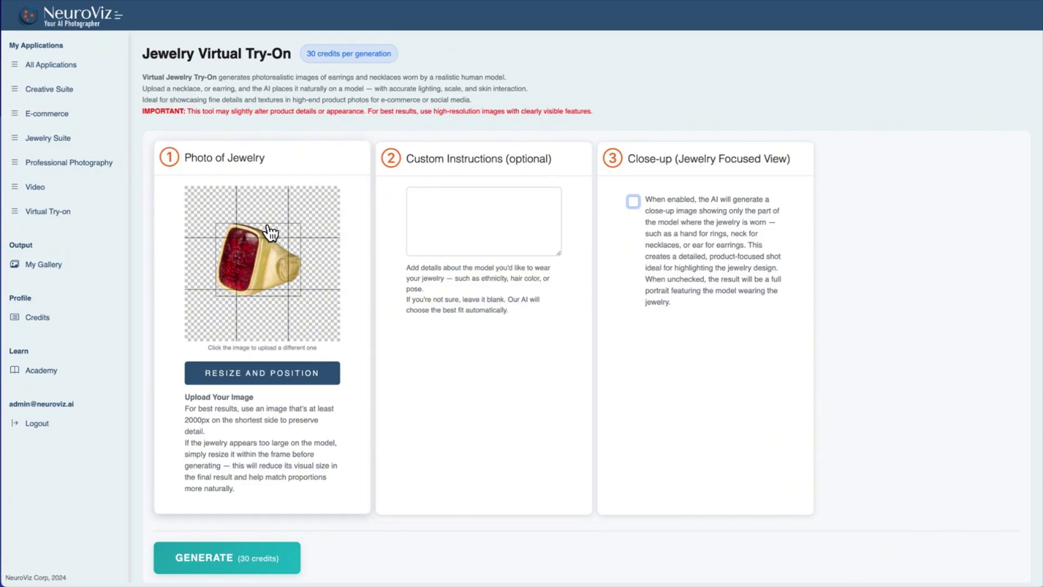
left_click(488, 218)
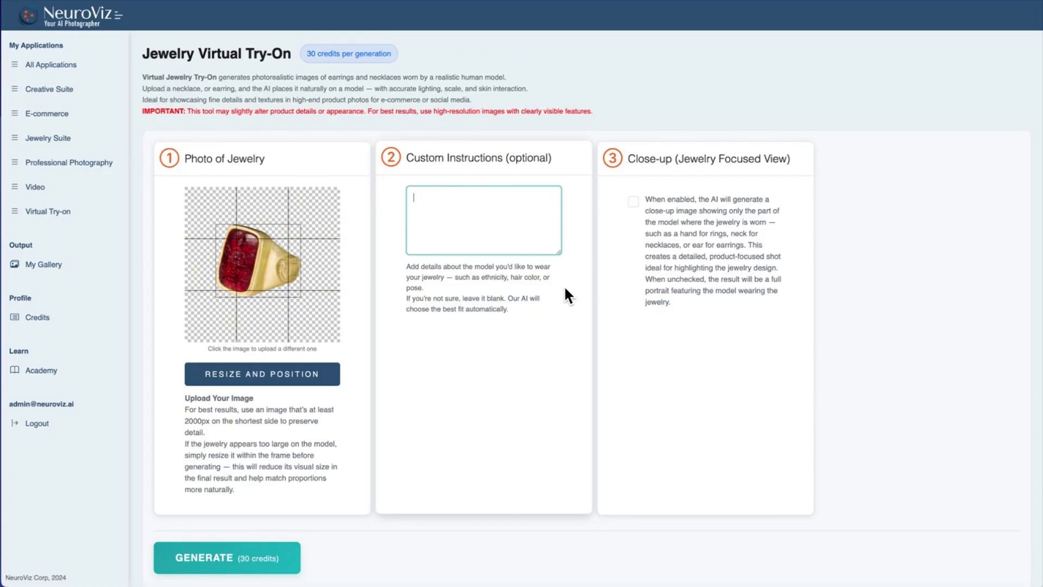
left_click(42, 264)
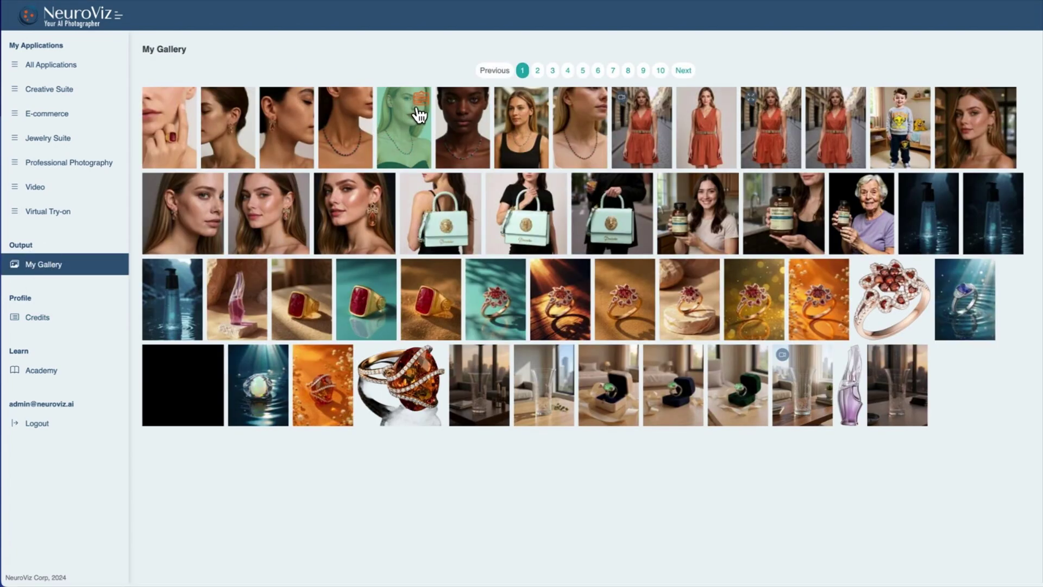
left_click(422, 101)
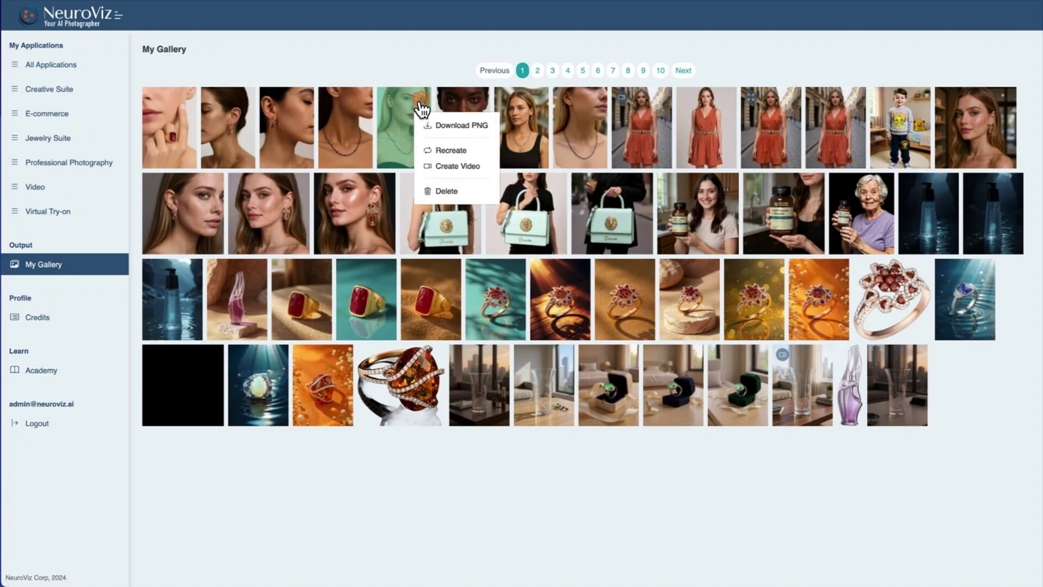
left_click(422, 102)
left_click(423, 102)
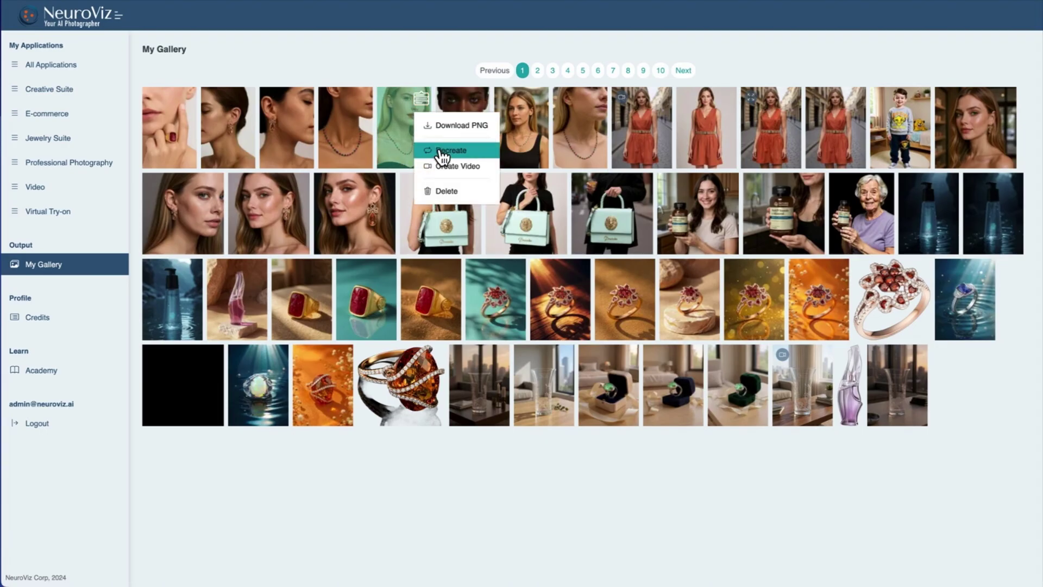
left_click(442, 152)
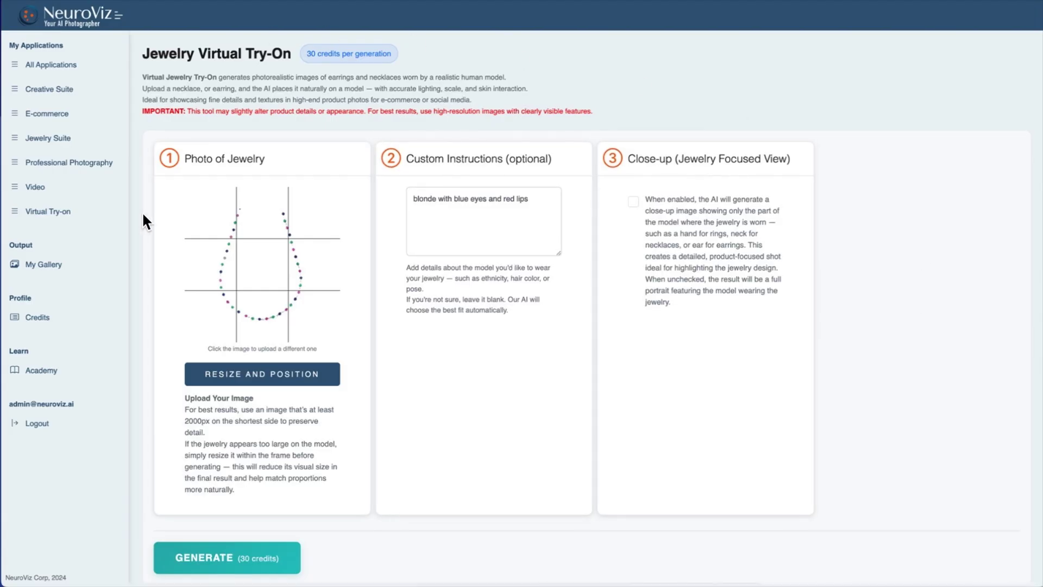
Step: Add 'in the shopping mall' to the blonde model's instructions and generate the necklace portrait
left_click_drag(533, 198, 411, 198)
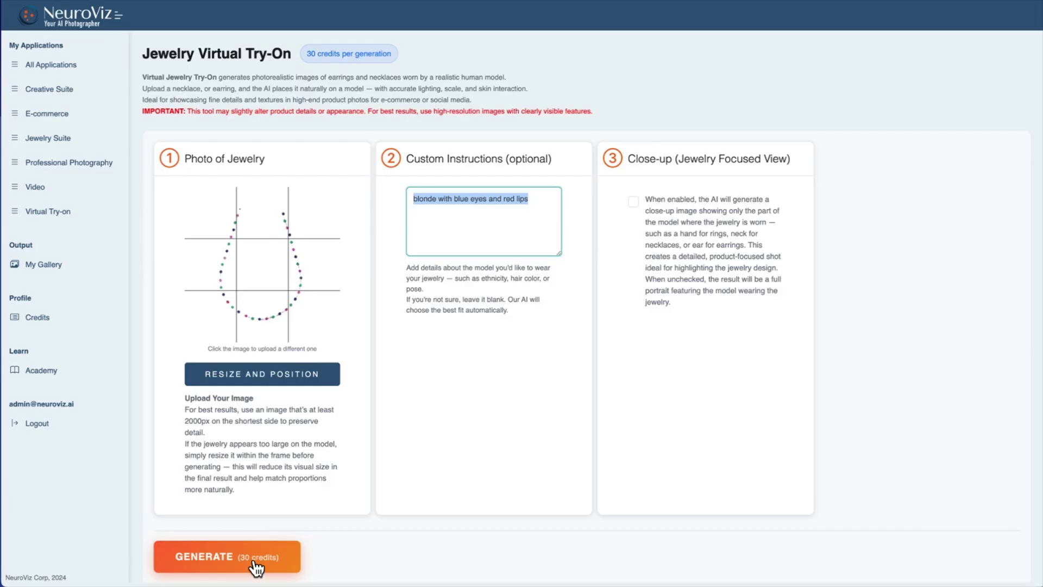
left_click(534, 199)
type("in the shopping mall")
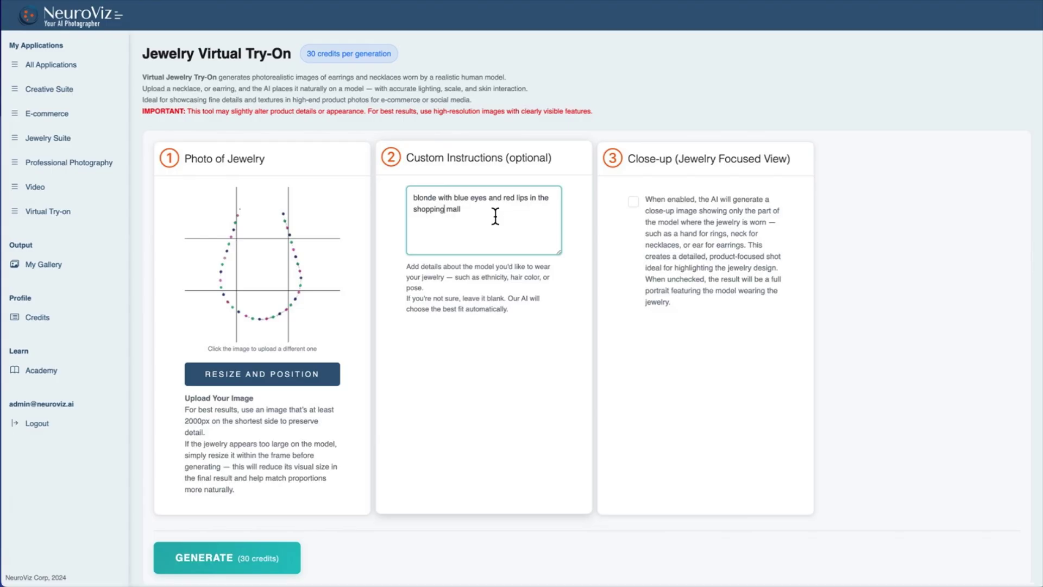
scroll(508, 211, "down", 1)
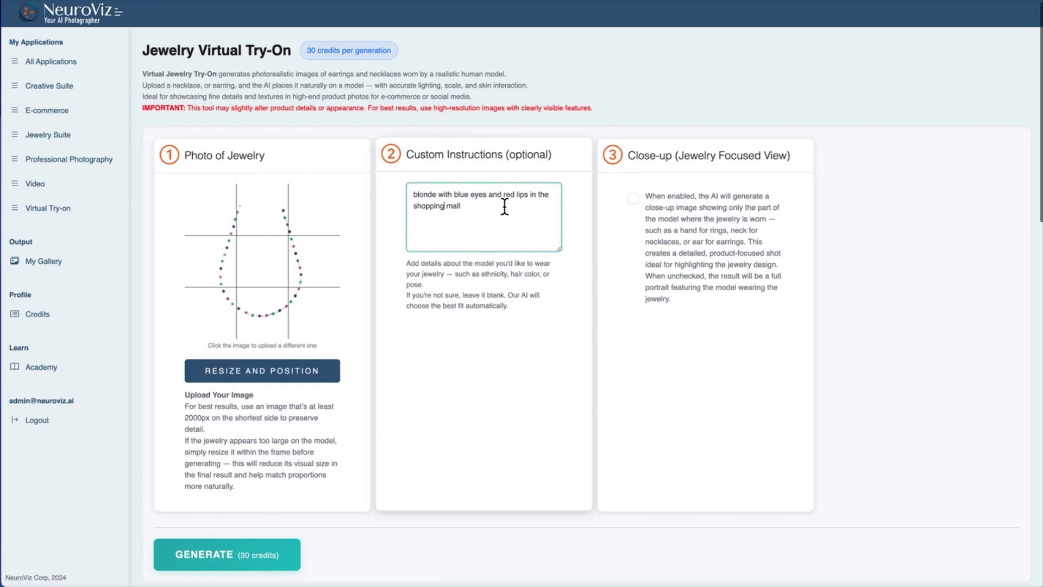
left_click(227, 555)
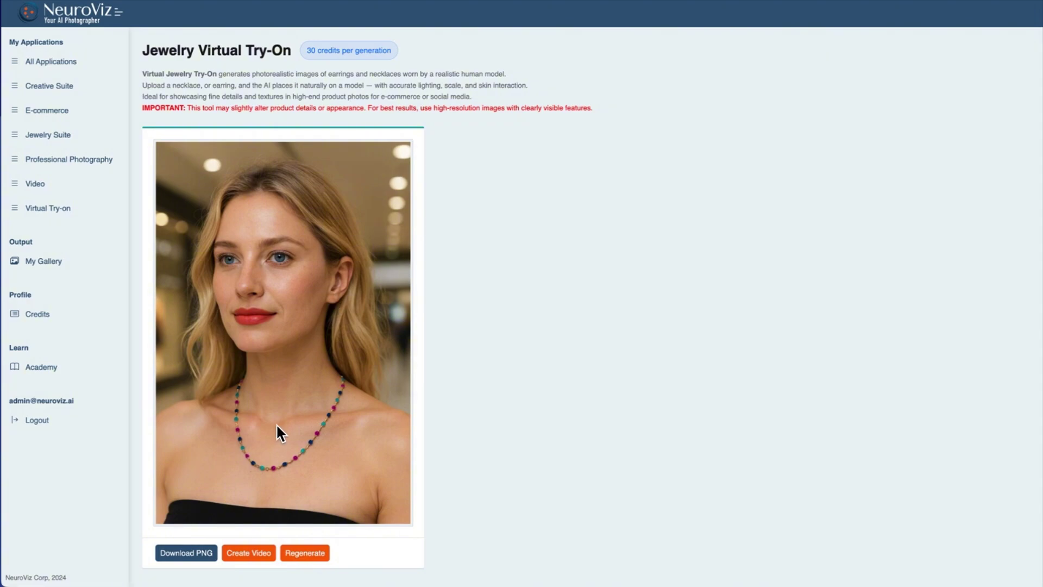
scroll(326, 489, "down", 1)
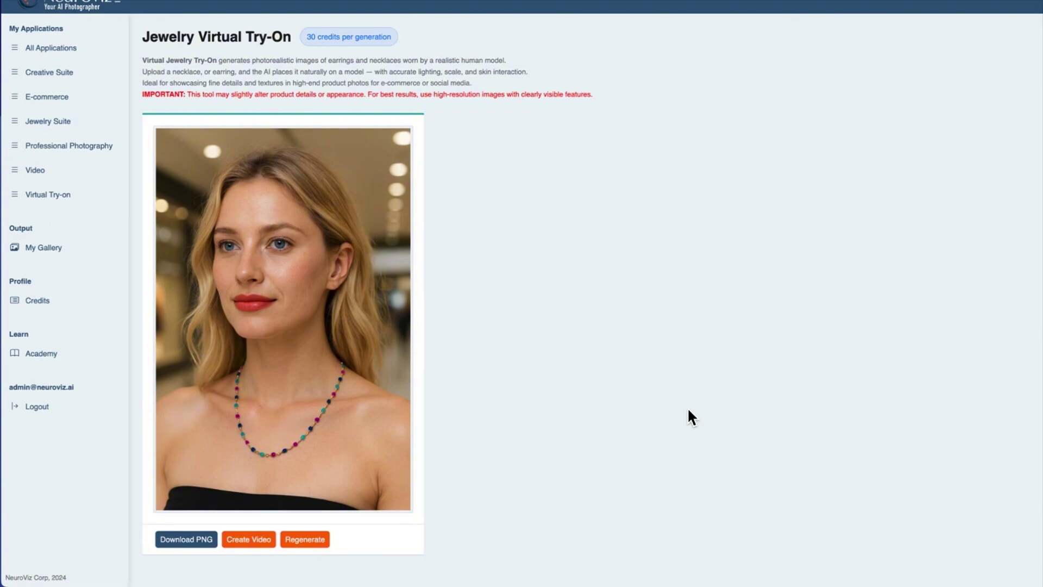